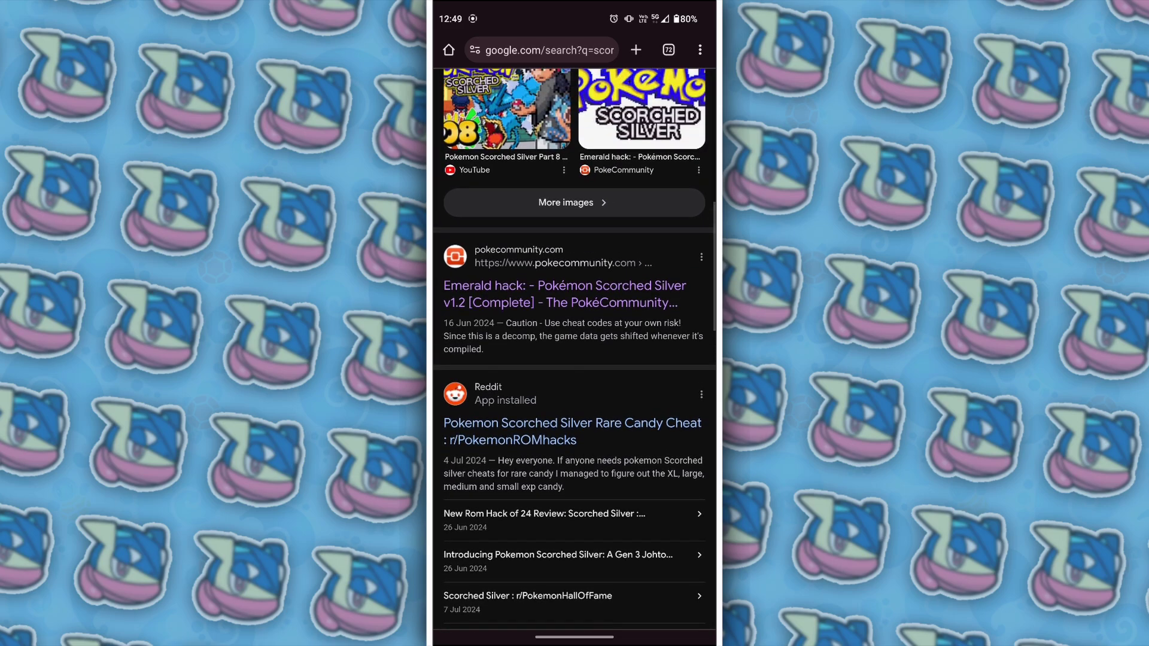
Step: Scroll the 'scorched silver' Google results down to the PokéCommunity Scorched Silver v1.2 result
scroll(574, 347, "up", 6)
scroll(575, 347, "up", 5)
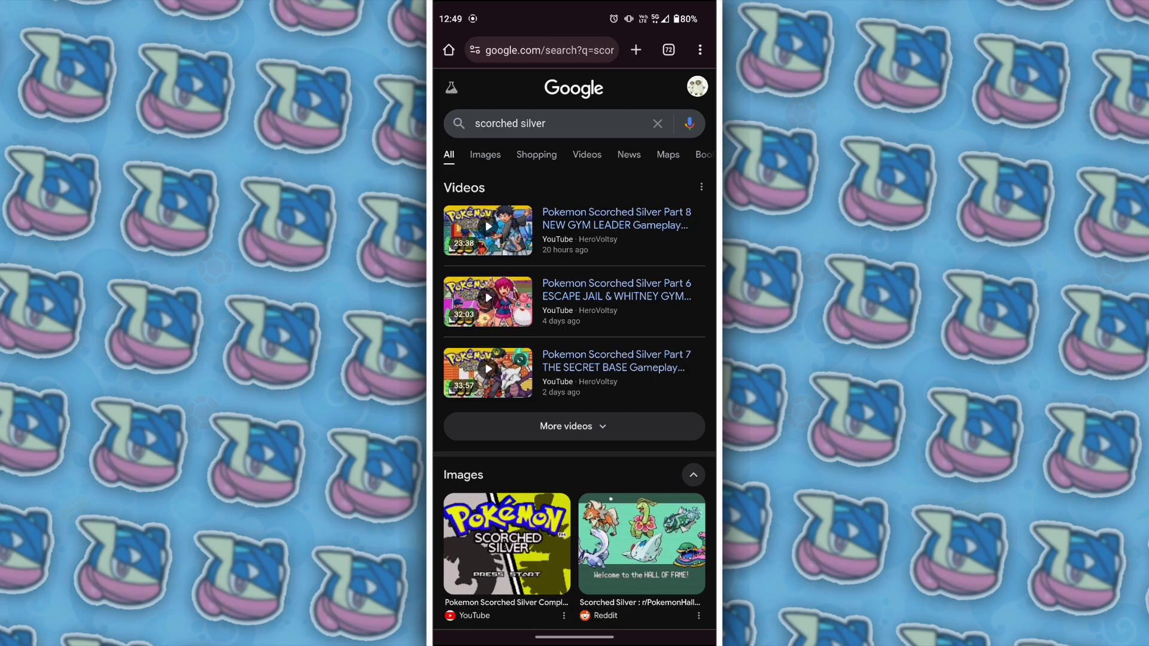
left_click(539, 121)
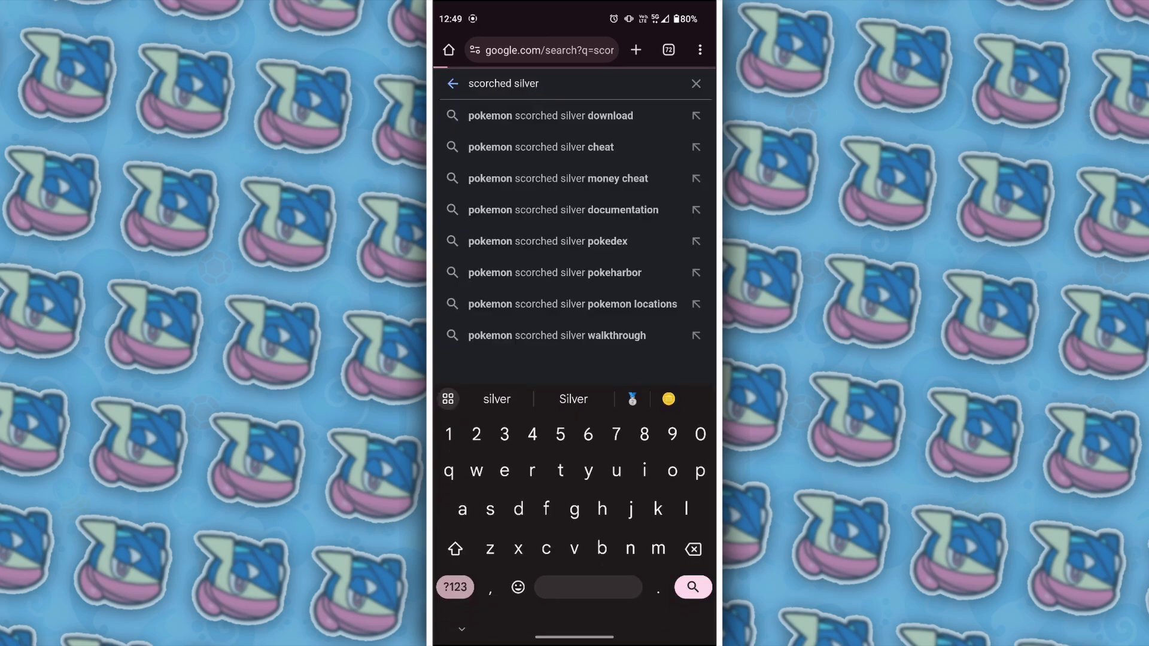
key("Escape")
scroll(575, 347, "down", 3)
scroll(575, 347, "down", 6)
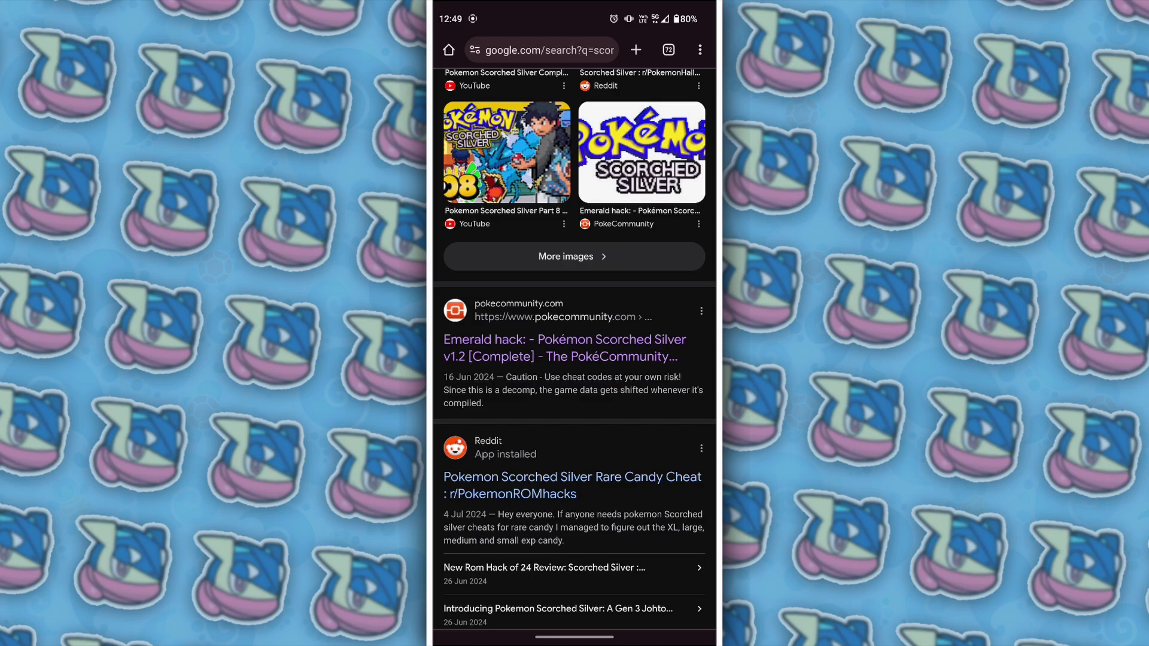
Step: Open the PokéCommunity Pokémon Scorched Silver v1.2 thread
left_click(564, 339)
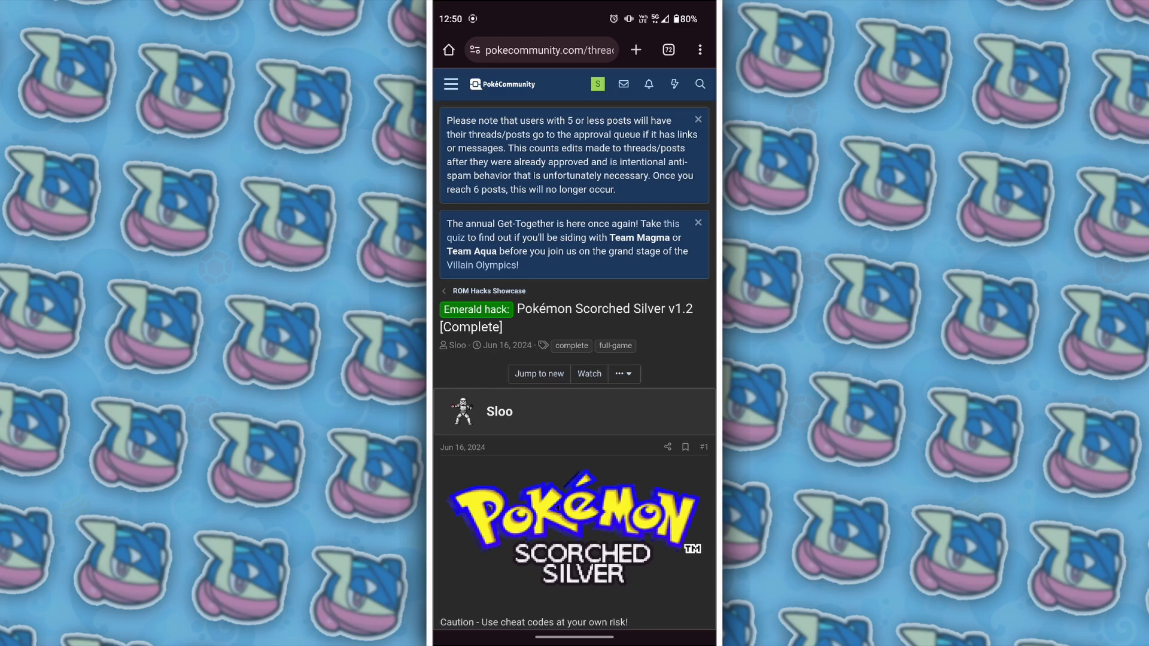
scroll(575, 359, "down", 5)
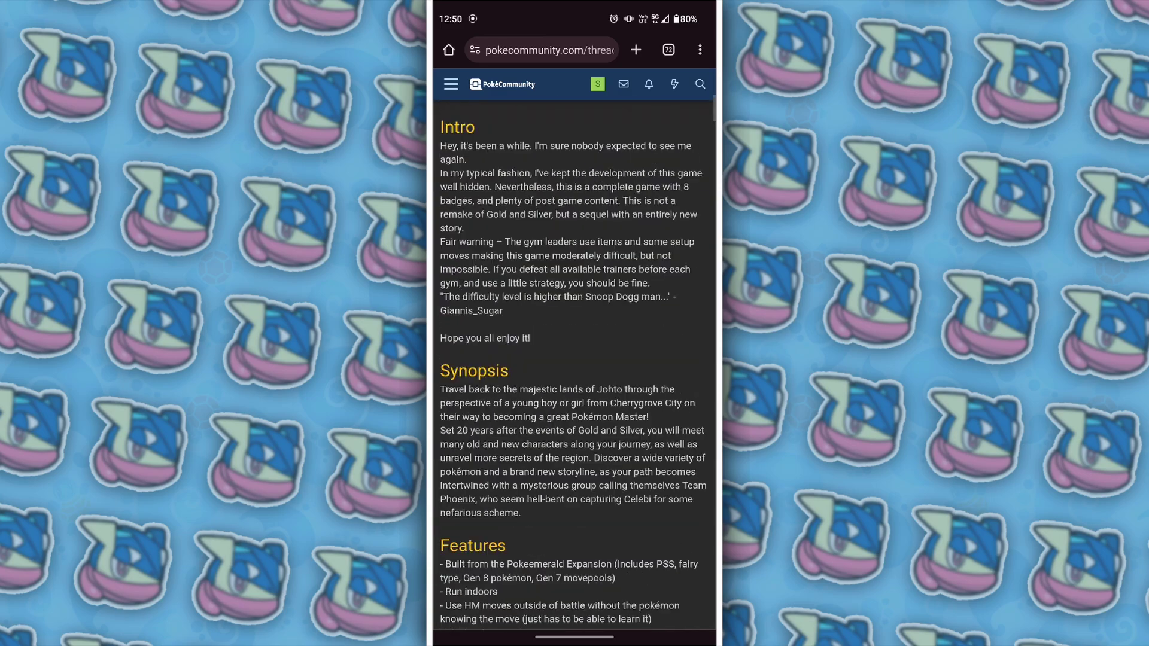
scroll(574, 359, "up", 8)
left_click(598, 84)
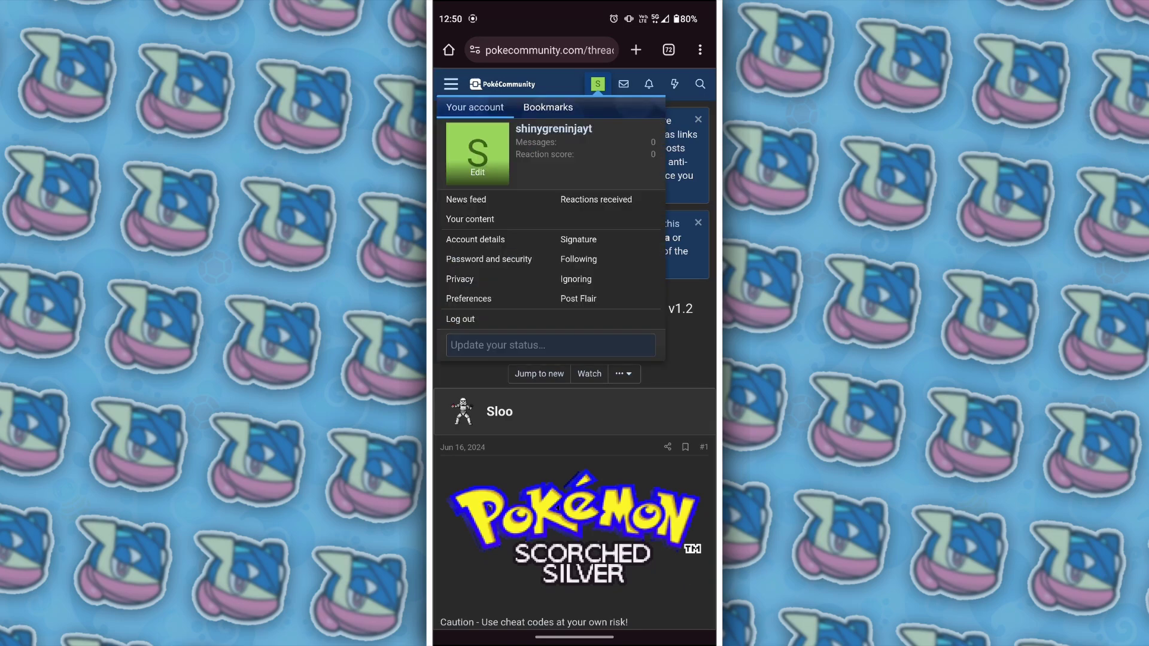
Step: Scroll to the thread's Attachments and download ScorchedSilverV1.2.zip (19.25 MB)
scroll(575, 359, "down", 10)
scroll(575, 359, "down", 5)
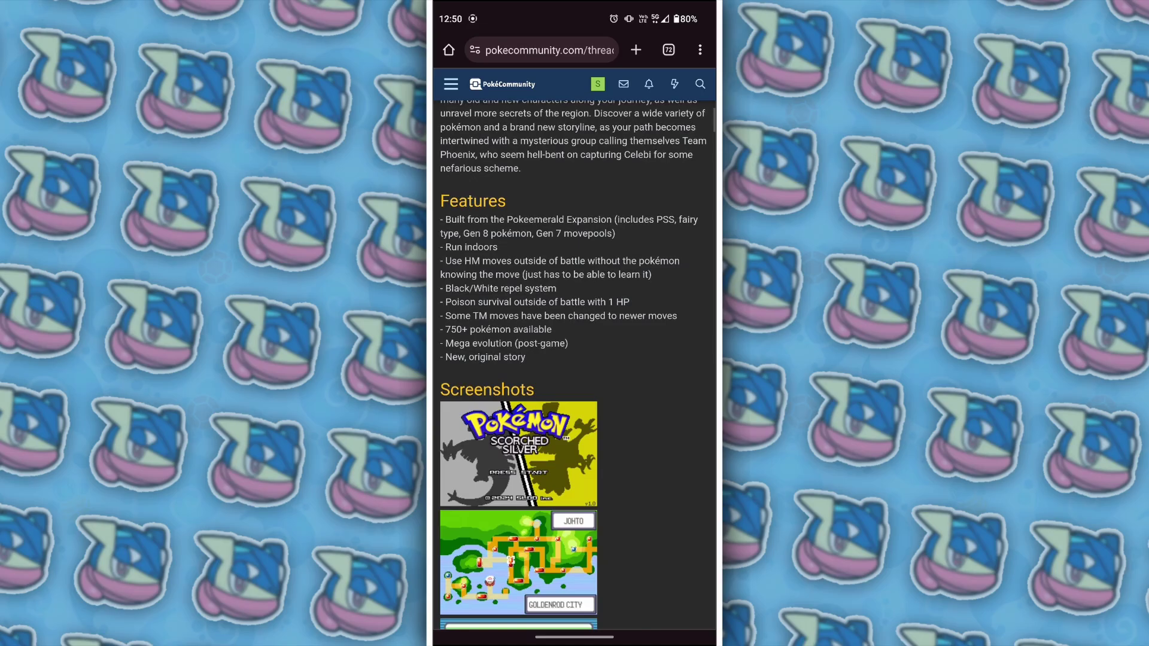
scroll(574, 359, "down", 5)
scroll(574, 359, "down", 5)
scroll(574, 359, "down", 5)
scroll(575, 359, "down", 5)
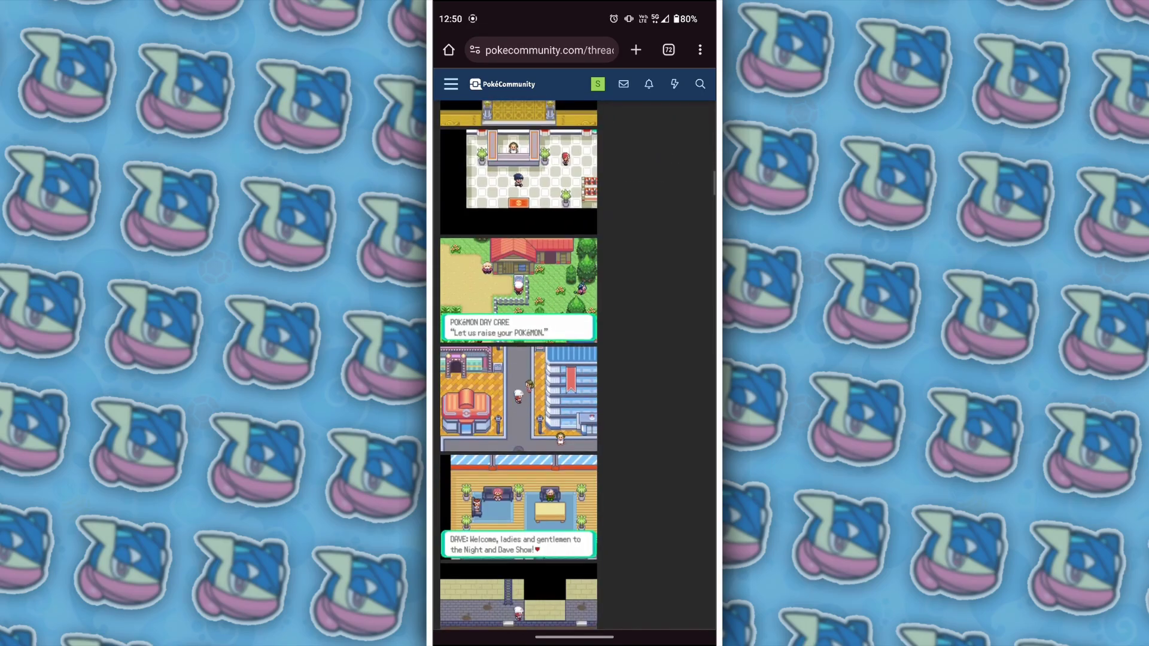
scroll(575, 359, "down", 5)
scroll(574, 359, "down", 5)
scroll(574, 359, "down", 5)
scroll(574, 359, "down", 5)
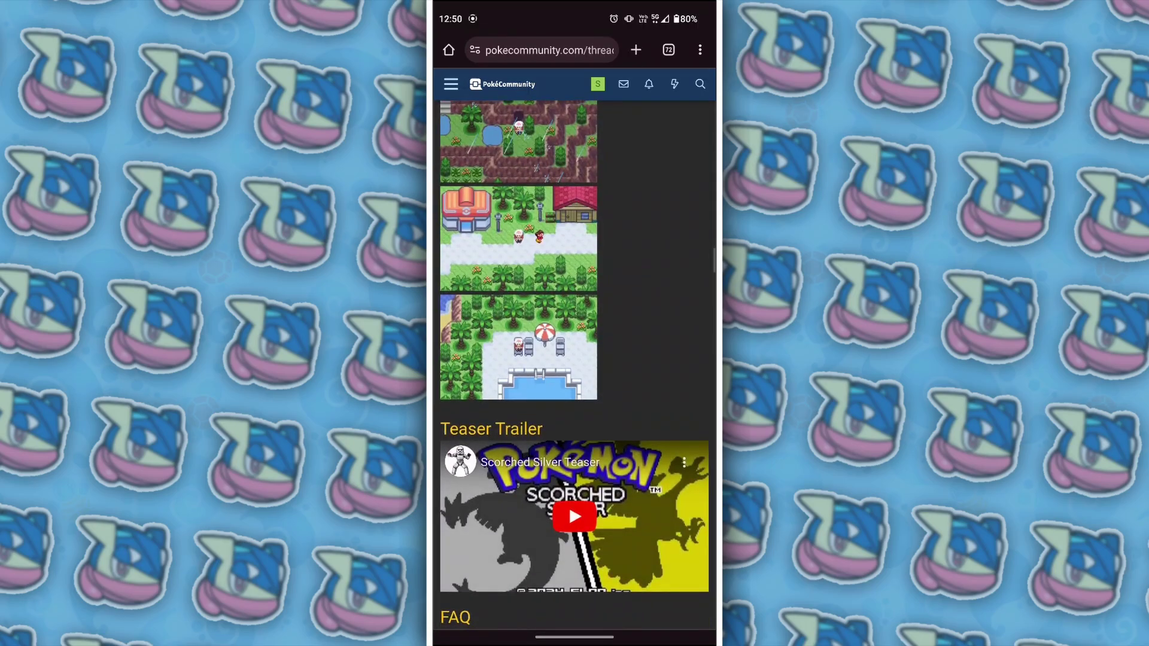
scroll(574, 359, "down", 5)
scroll(574, 359, "down", 5)
scroll(574, 359, "down", 5)
scroll(574, 359, "down", 5)
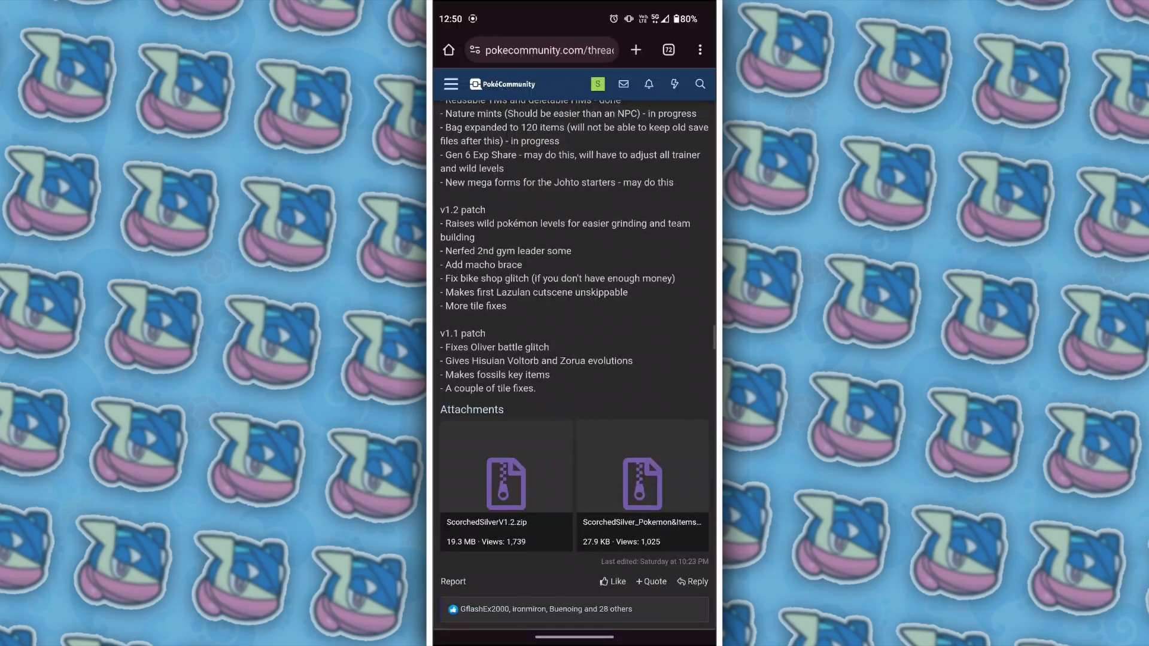
scroll(574, 359, "down", 3)
right_click(506, 355)
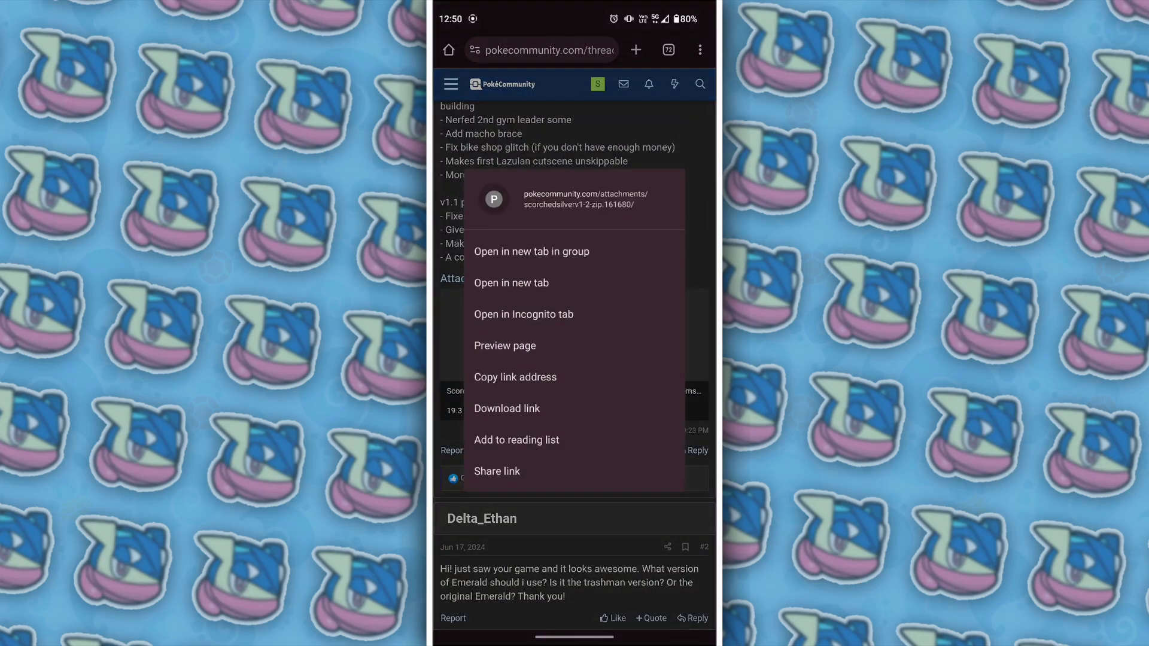
left_click(531, 251)
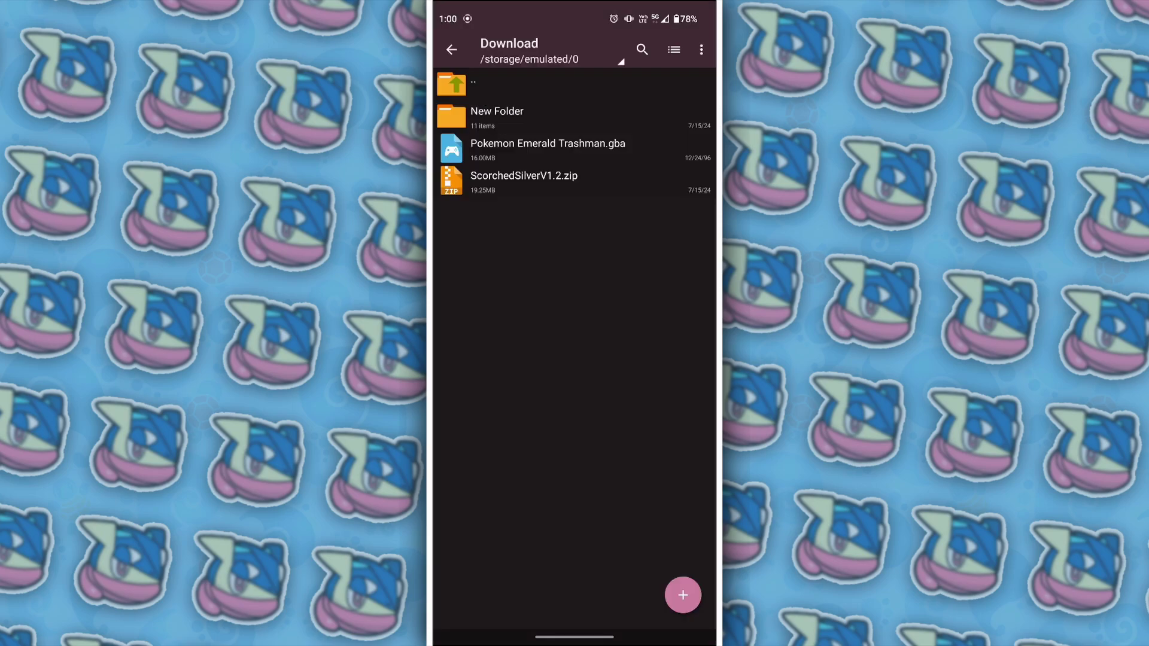
Step: Extract ScorchedSilverV1.2.zip in ZArchiver's Download folder to get ScorchedSilverV1.2.ups
left_click(547, 147)
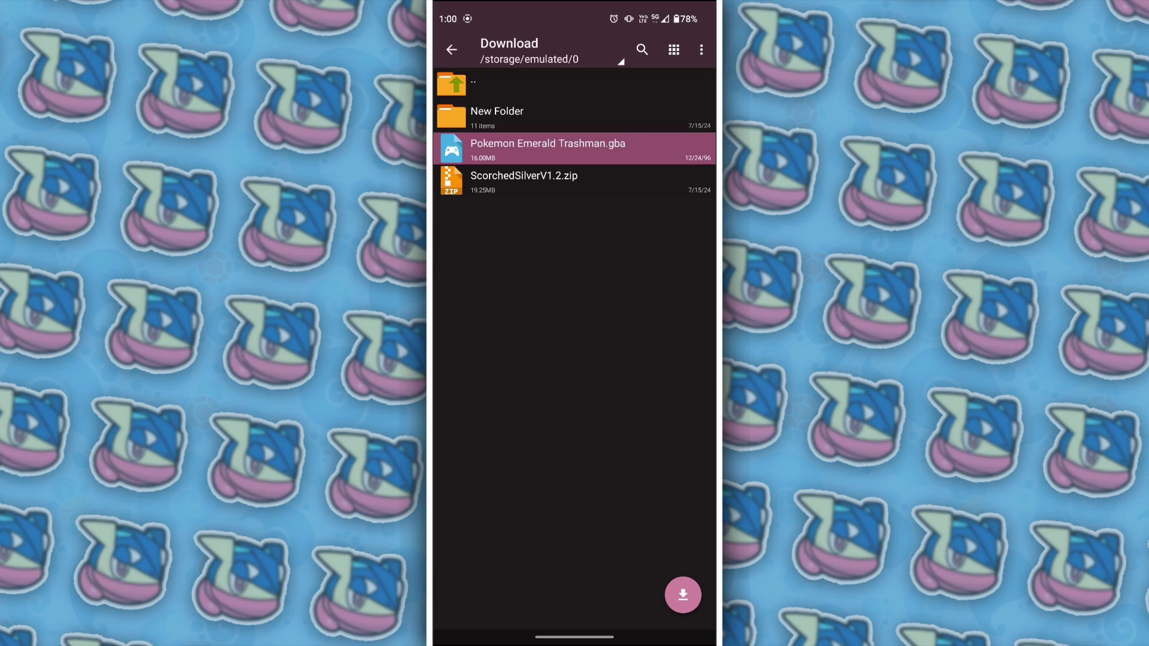
key("Escape")
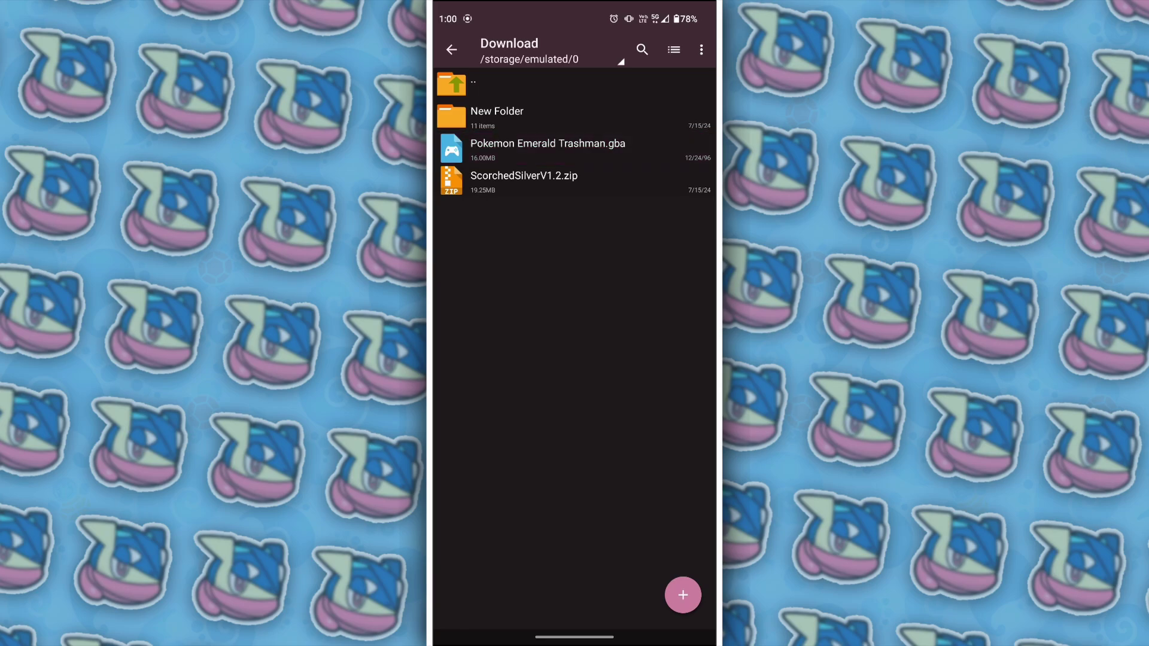
left_click(523, 180)
key("Escape")
left_click(523, 180)
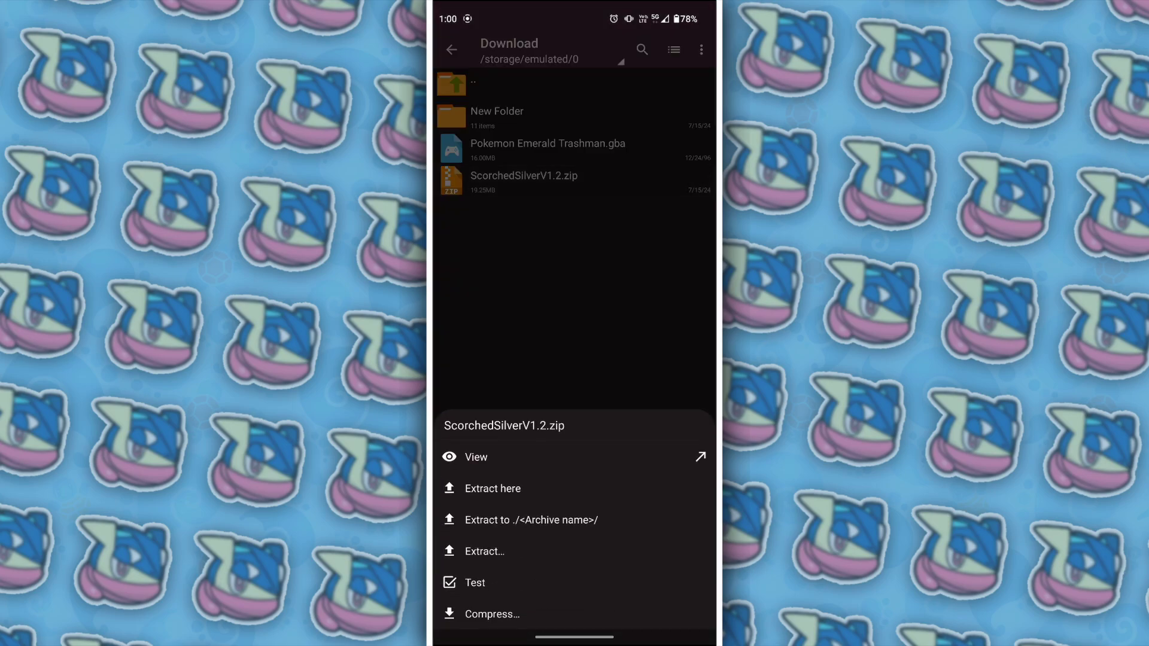
left_click(493, 489)
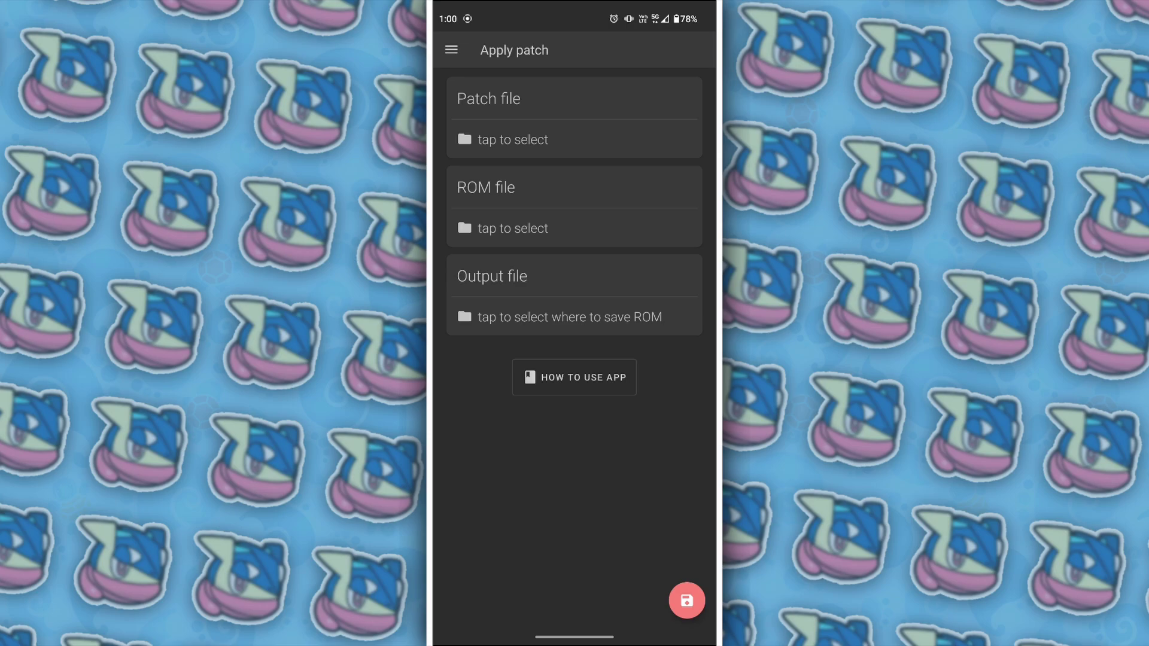
Step: Set UniPatcher's patch file to ScorchedSilverV1.2.ups from Download via ZArchiver
left_click(513, 139)
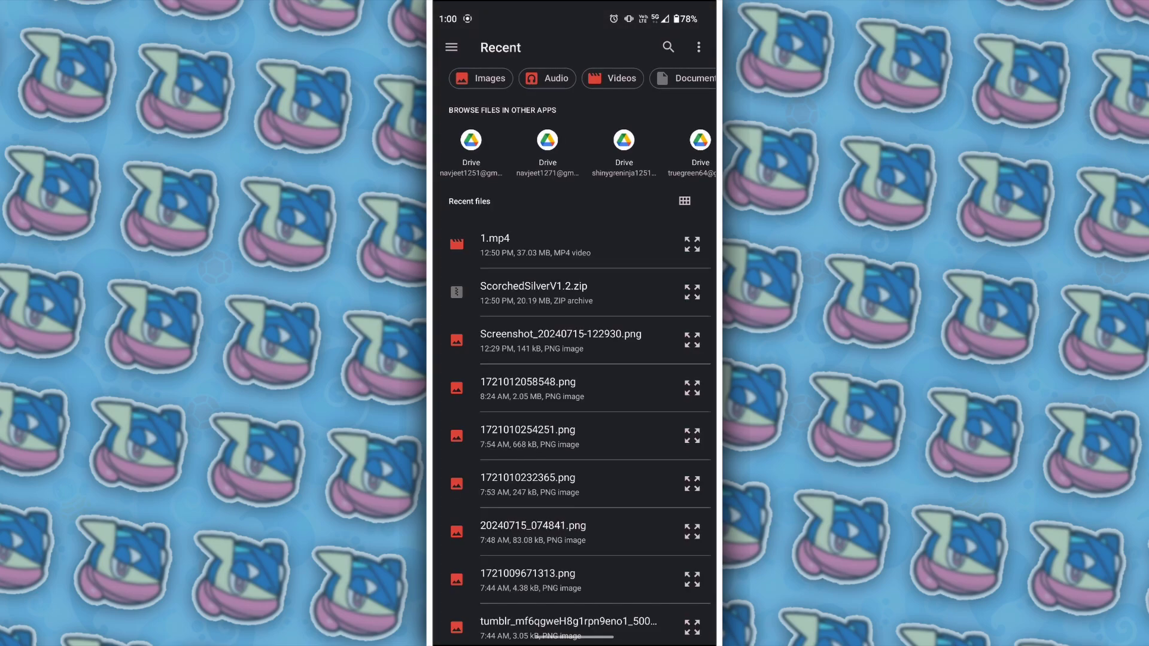
left_click(451, 47)
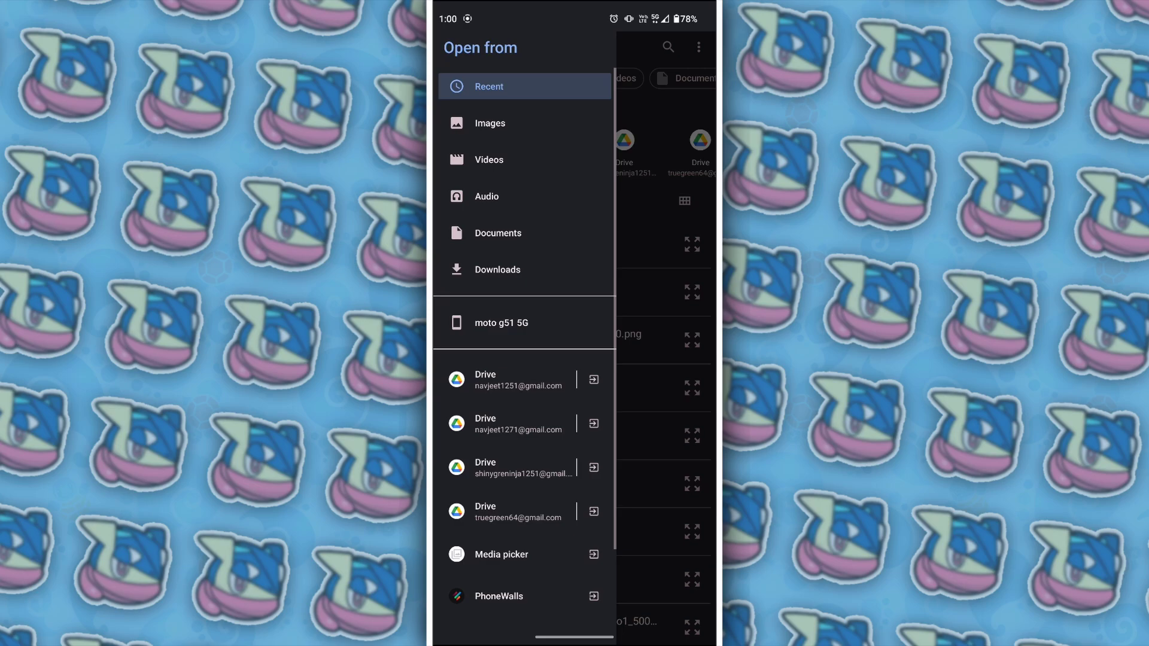
scroll(524, 359, "down", 3)
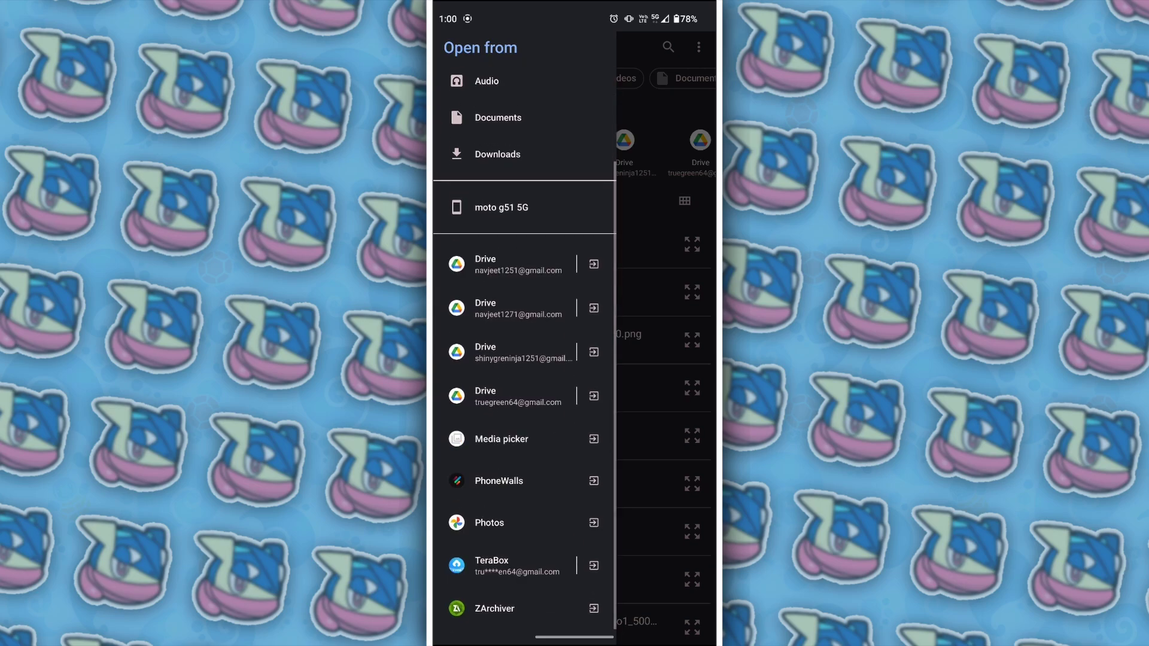
left_click(494, 608)
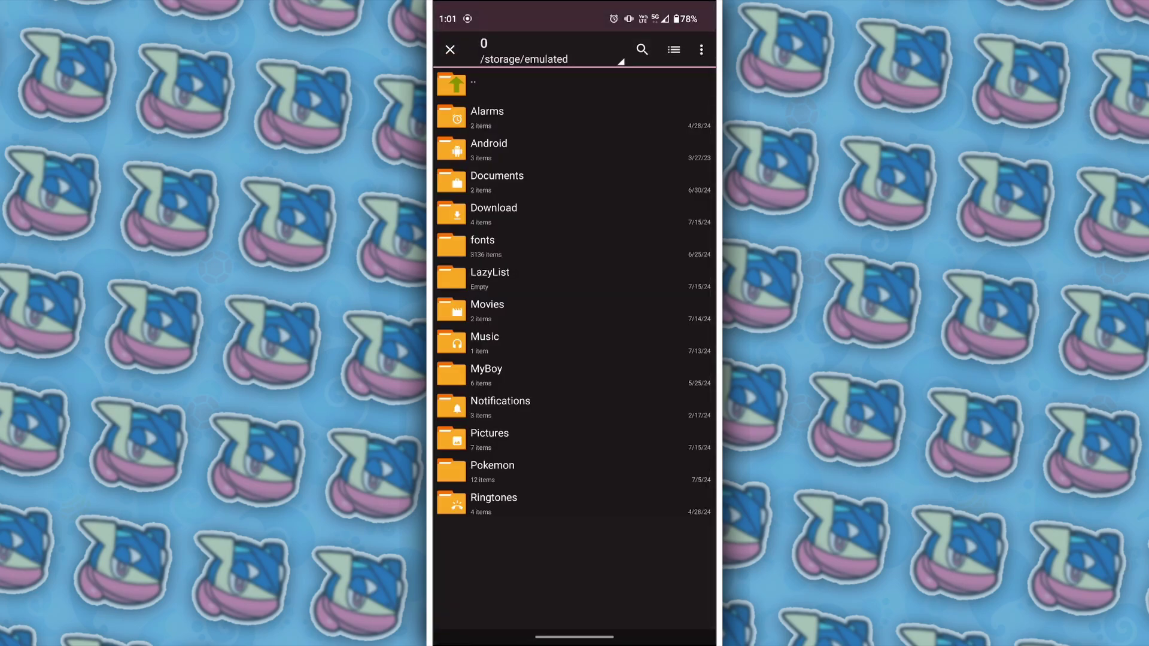
left_click(493, 212)
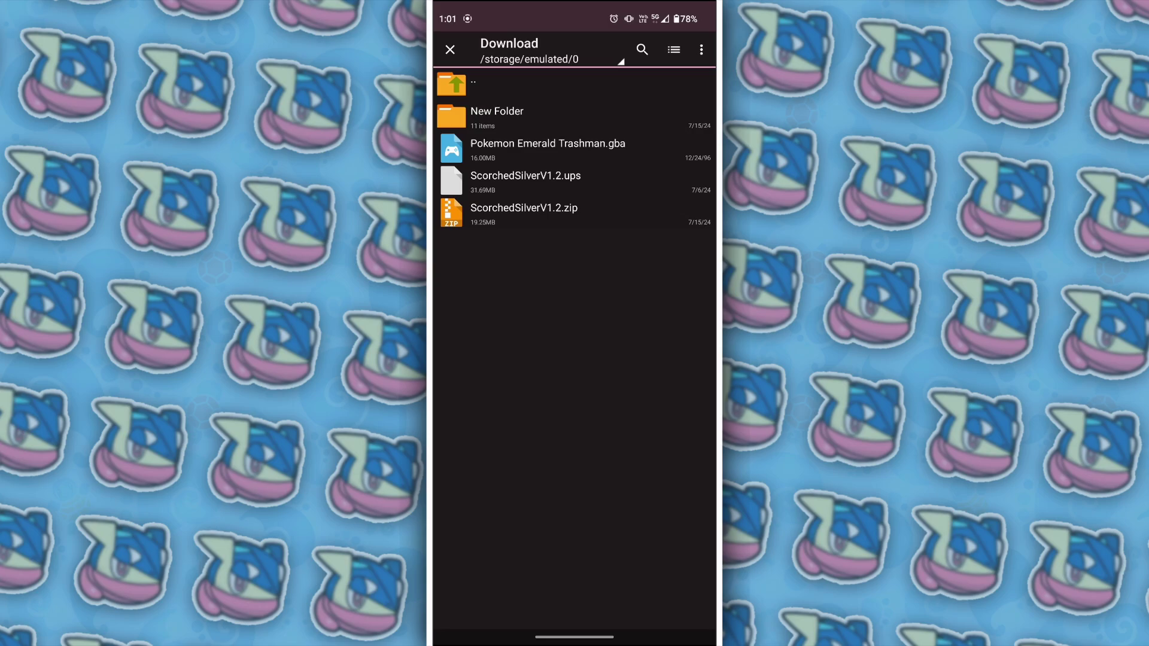
left_click(598, 182)
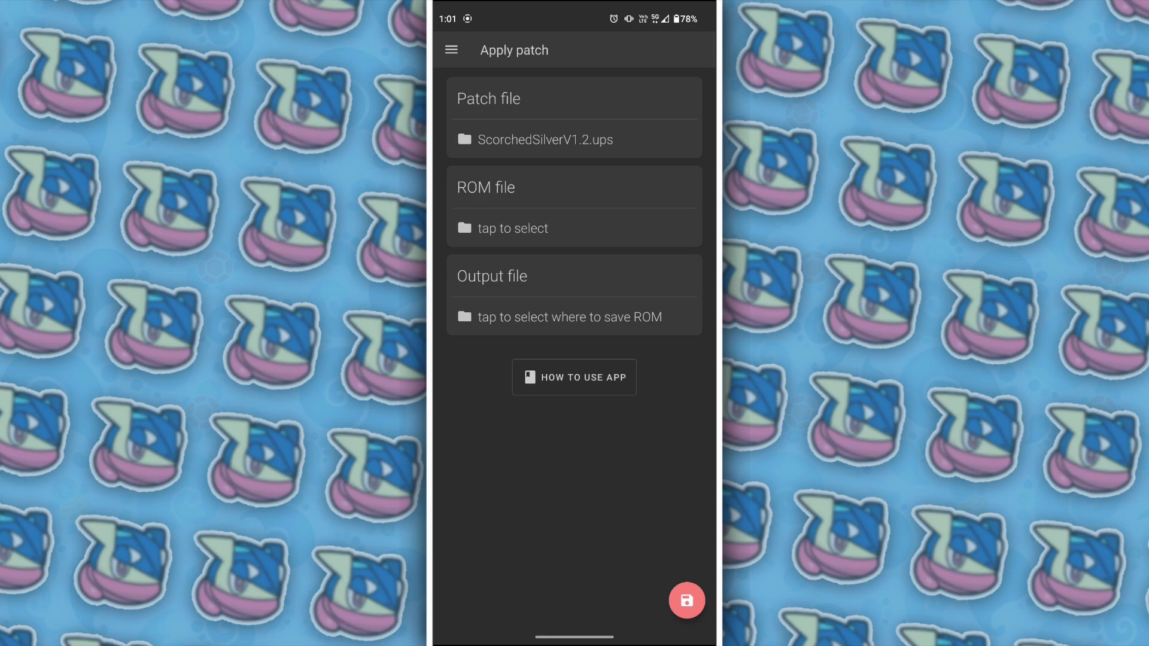
Step: Set the ROM file to Pokemon Emerald Trashman.gba from Download via ZArchiver
left_click(574, 230)
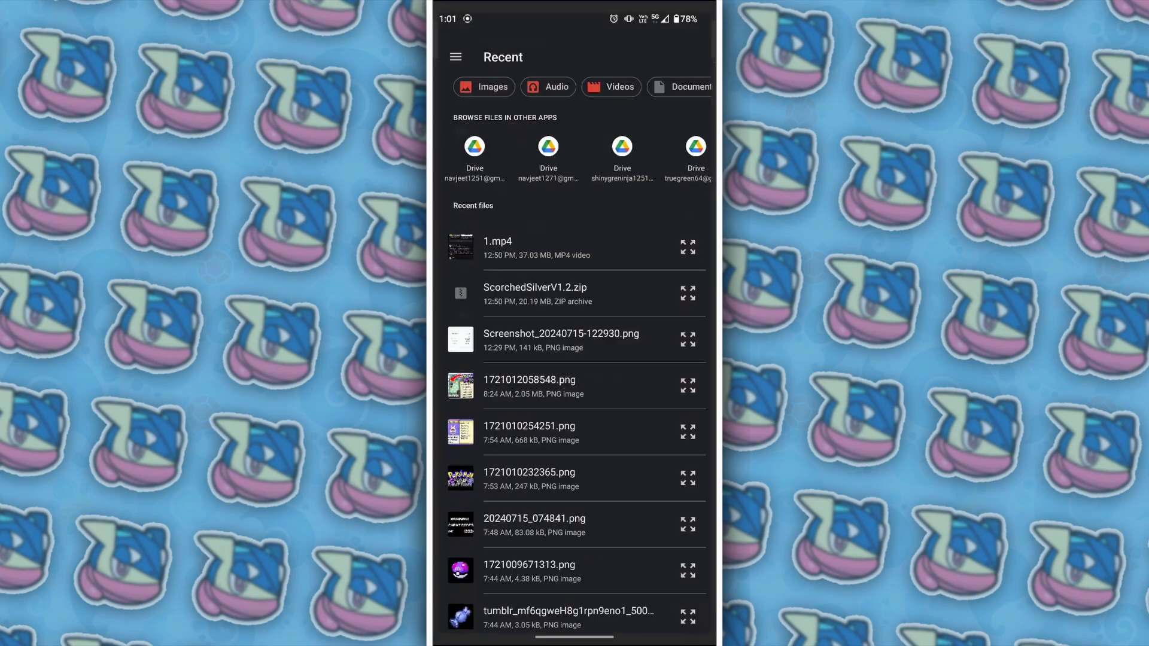
left_click(451, 47)
scroll(509, 359, "down", 3)
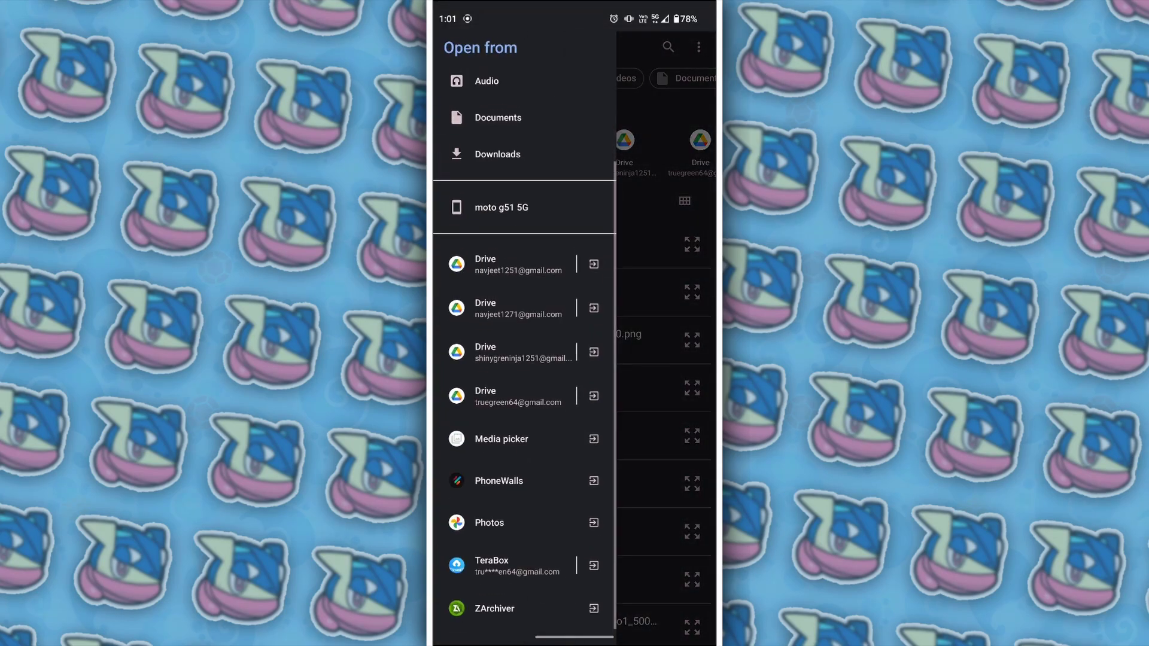
left_click(479, 605)
left_click(493, 214)
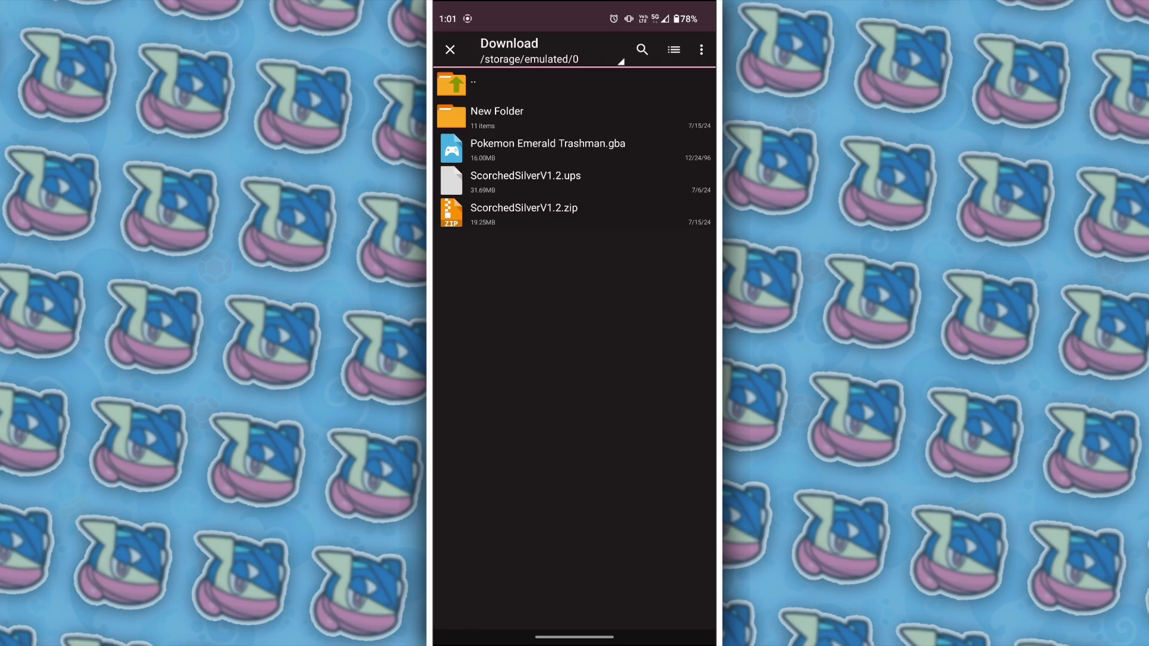
left_click(547, 149)
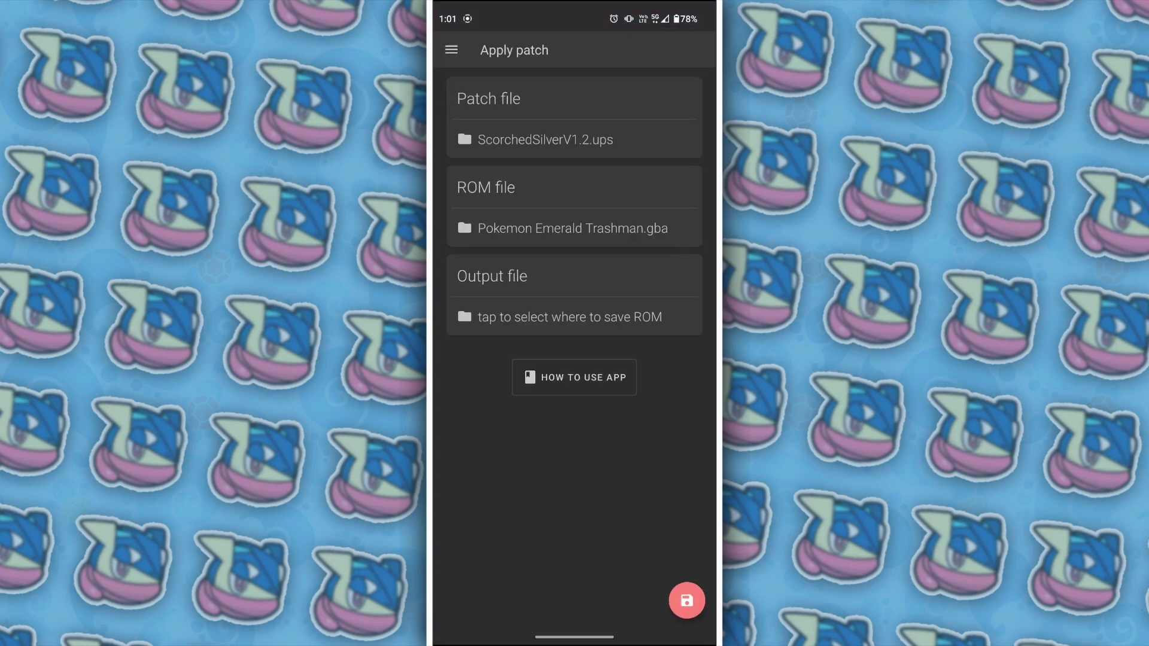
Step: Name the output file 'Pokemon Scorched Silver v1.2.gba' and save it to Downloads
left_click(569, 317)
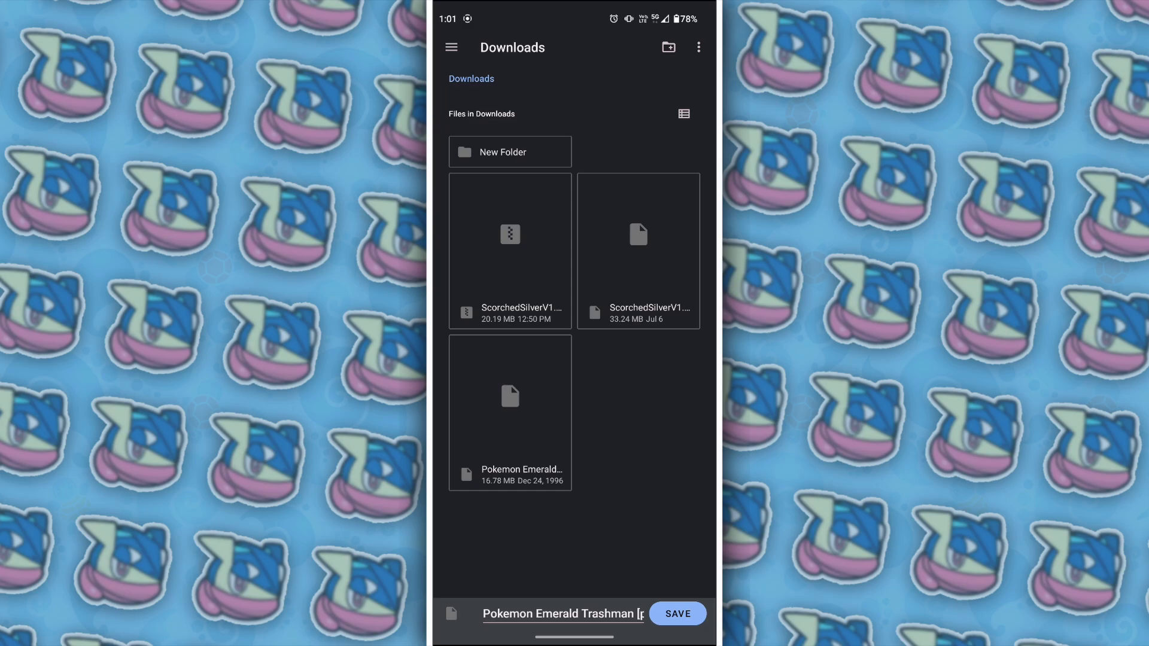
left_click(562, 614)
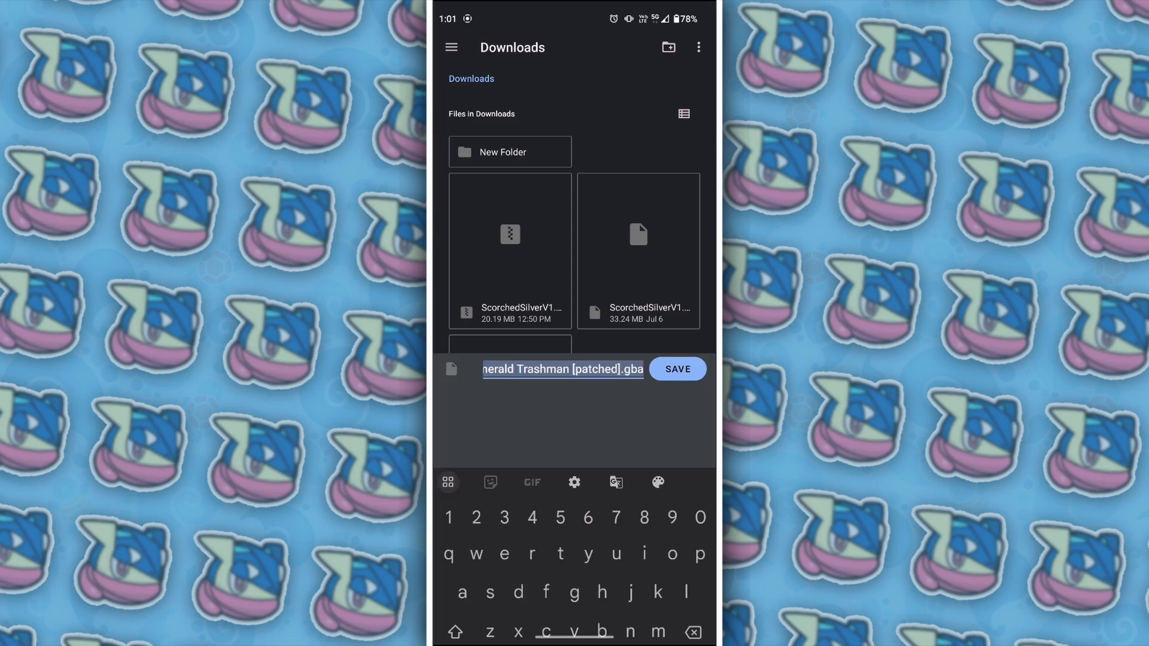
key("BackSpace")
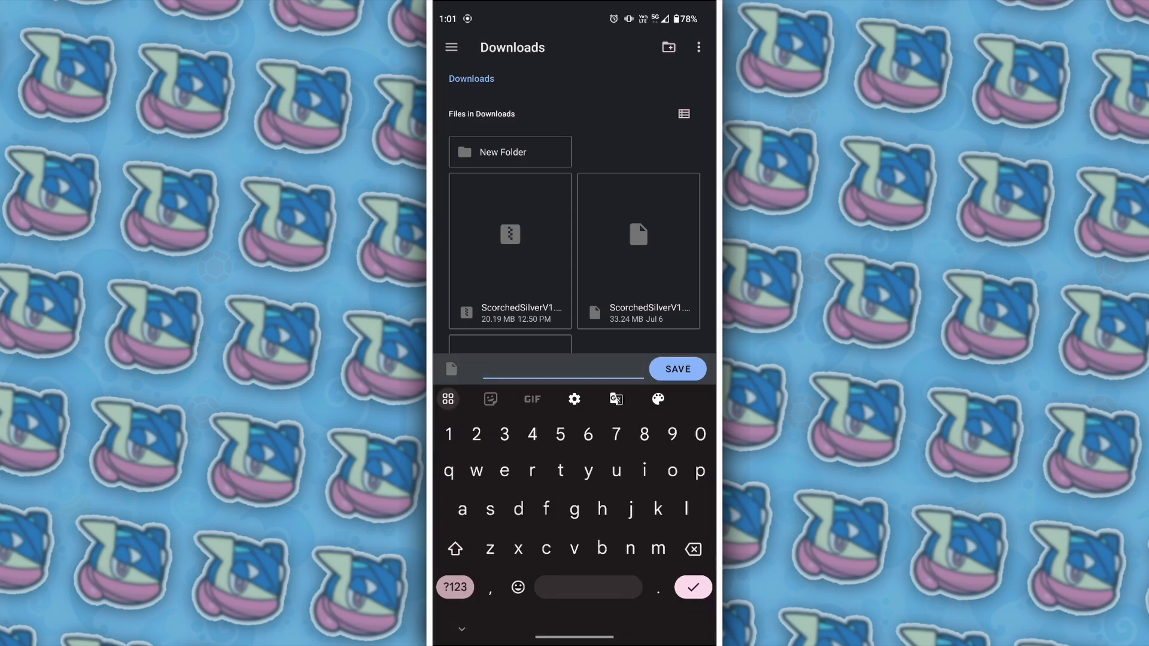
type("P")
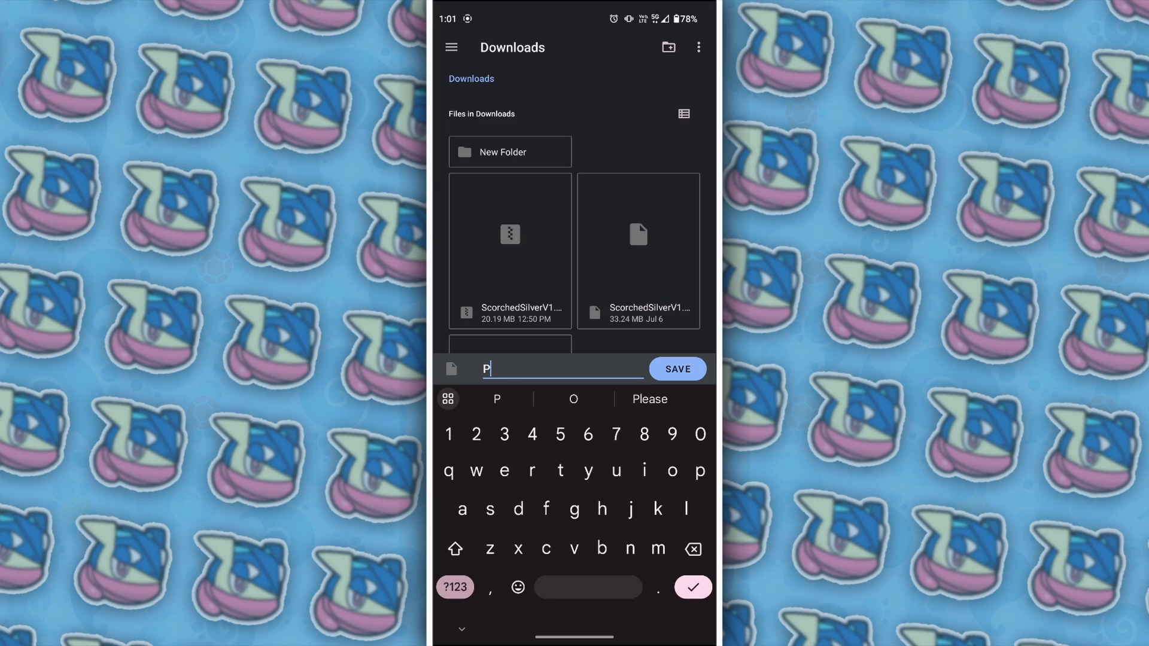
type("okemon X")
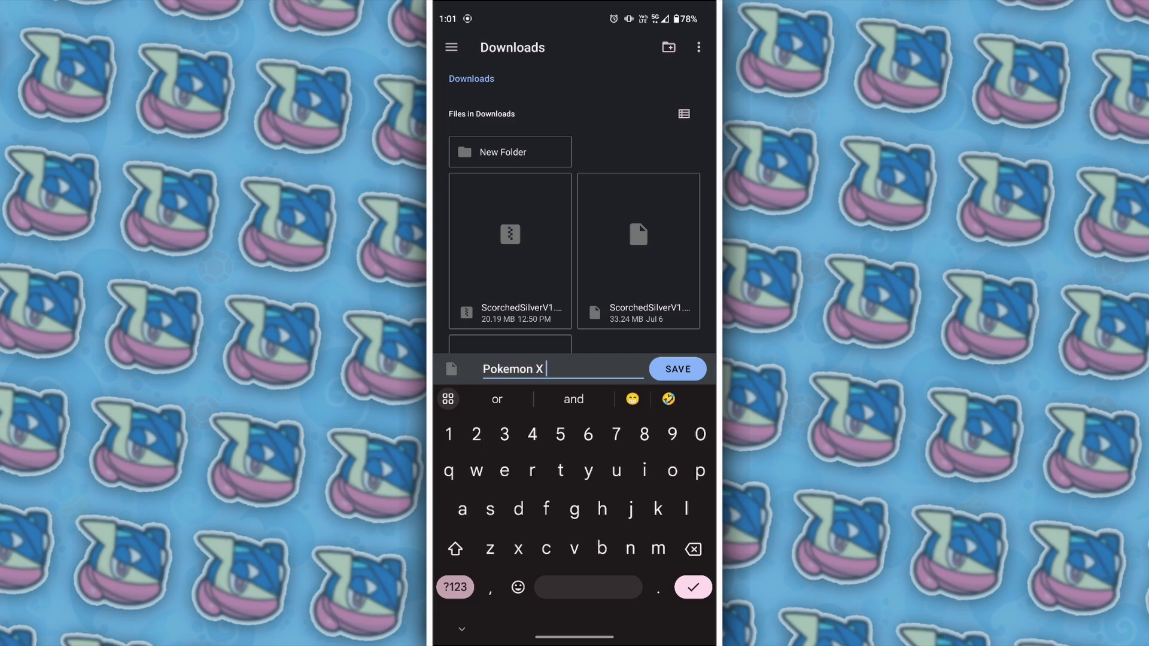
key("BackSpace")
type("Scorched Silver")
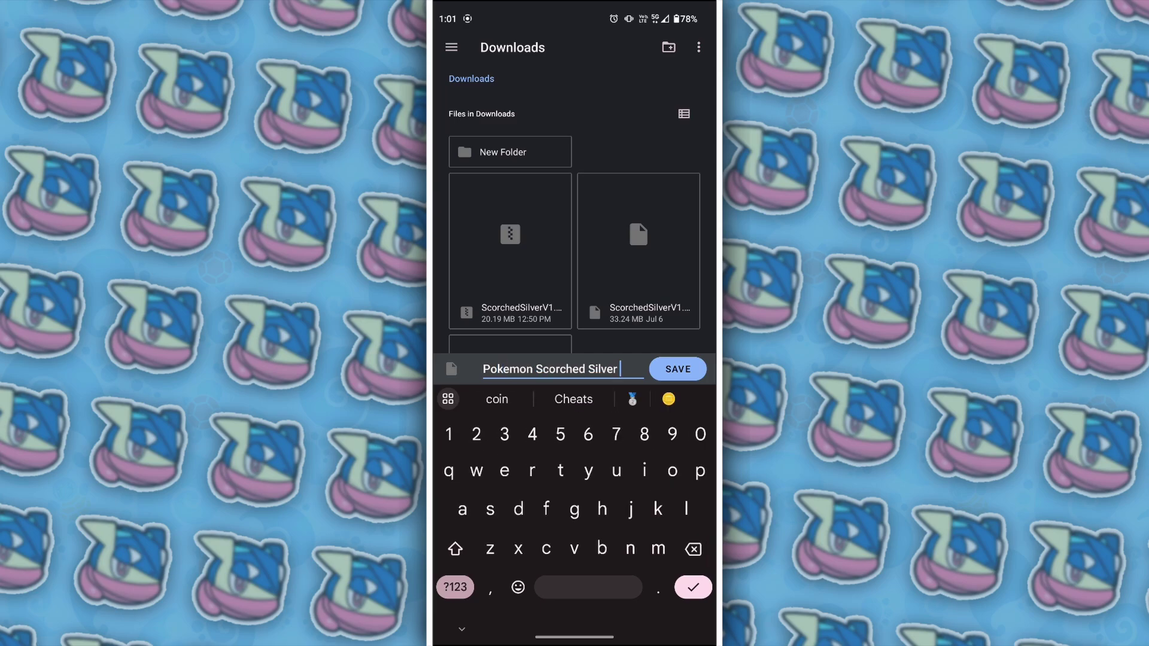
type(" v1.2")
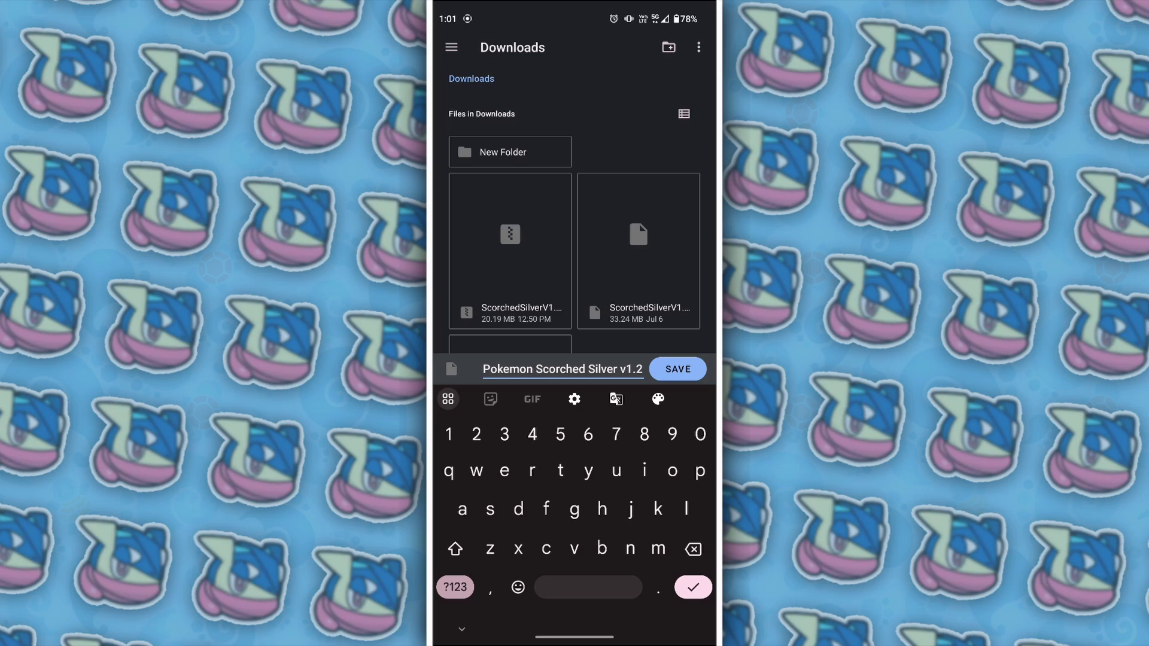
type(".gb")
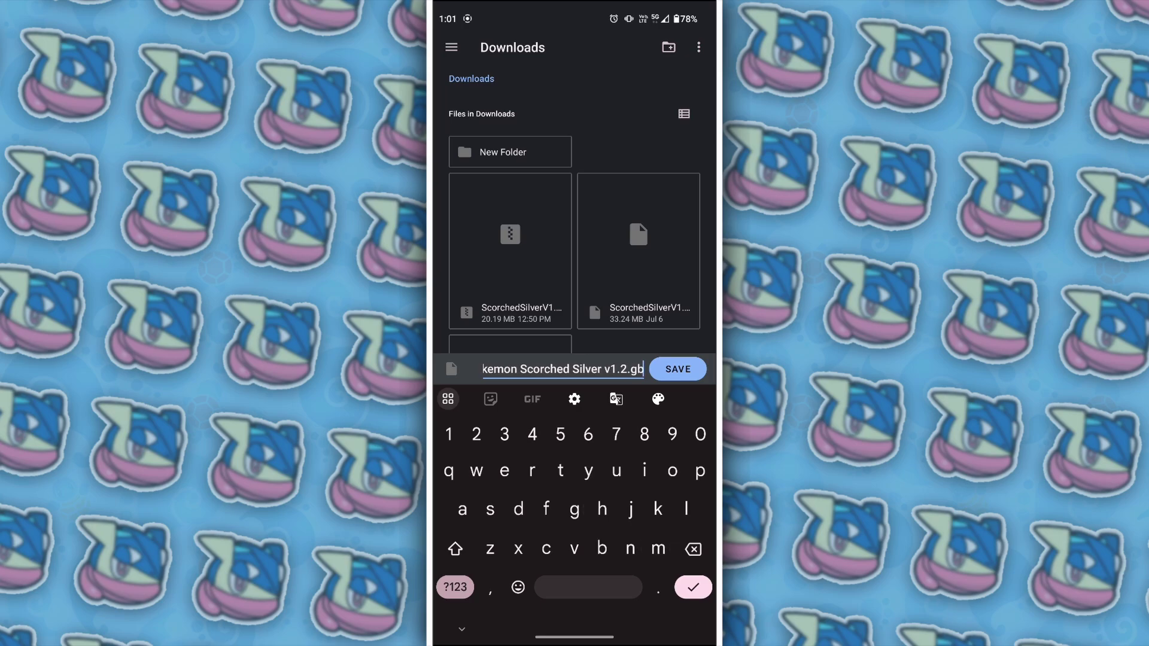
type("a")
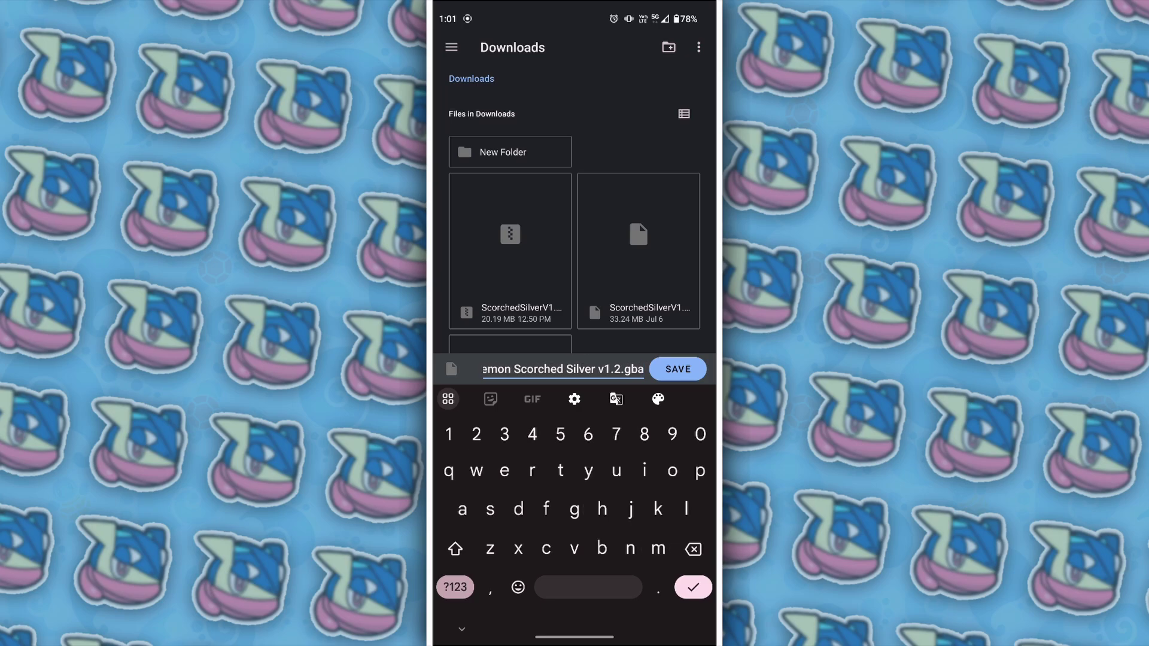
left_click(678, 369)
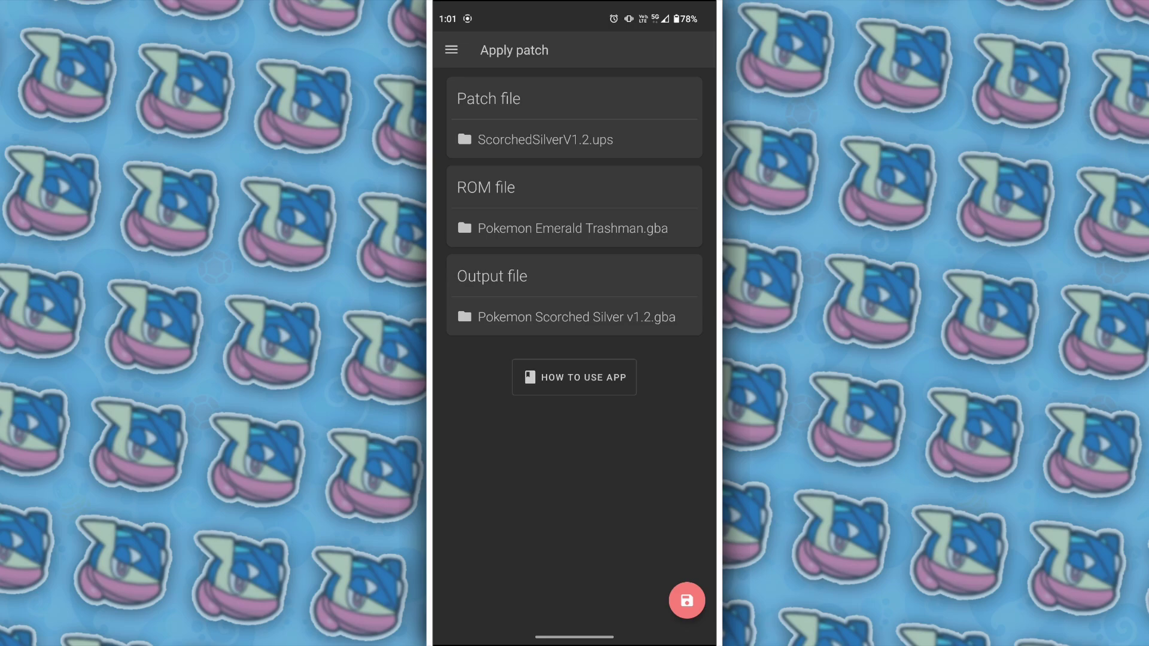
Step: Run the patch from the floating save button and wait for patching to finish
left_click(687, 600)
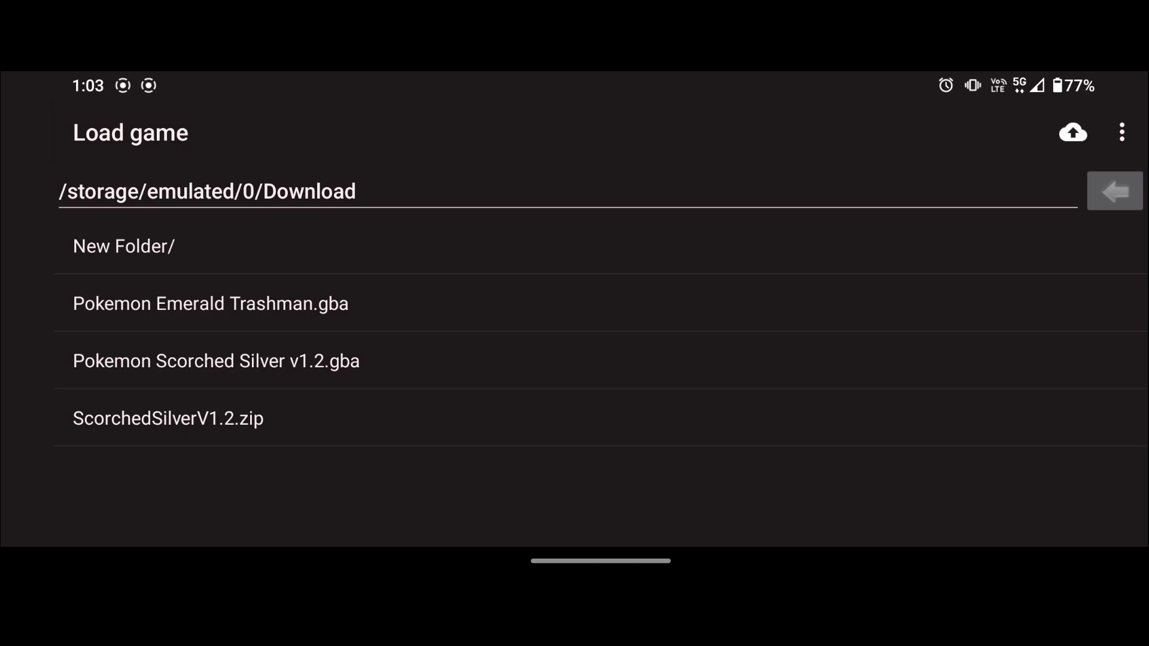
Step: Launch Pokemon Scorched Silver v1.2.gba from My Boy!'s Download game list
left_click(216, 361)
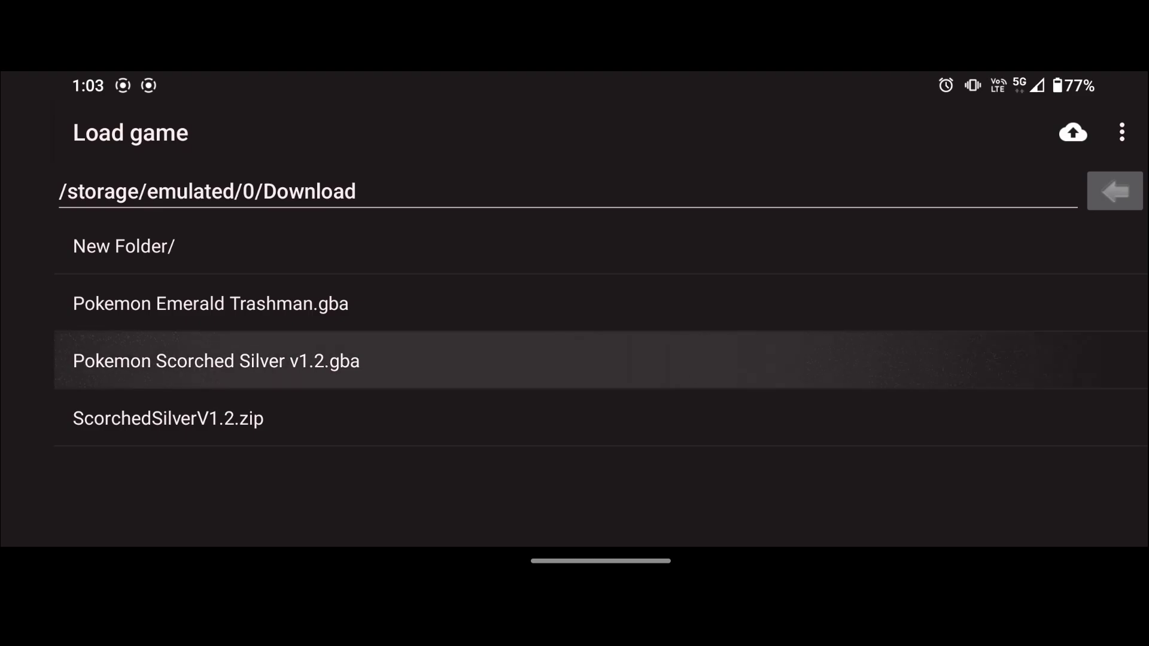
key("Escape")
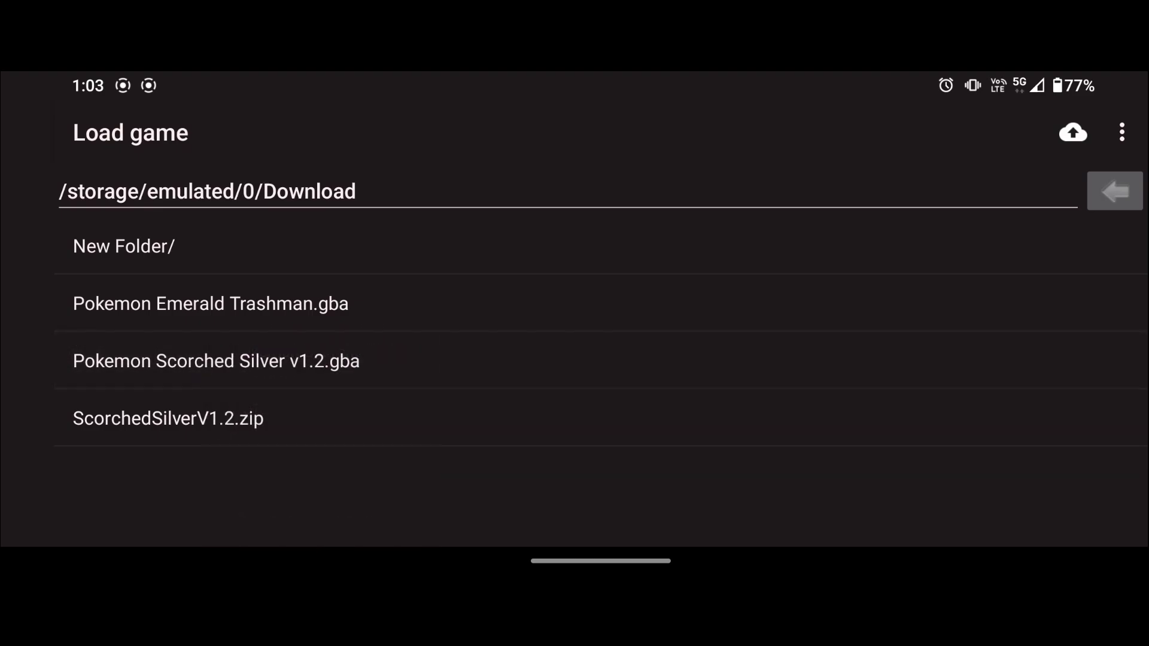
left_click(216, 360)
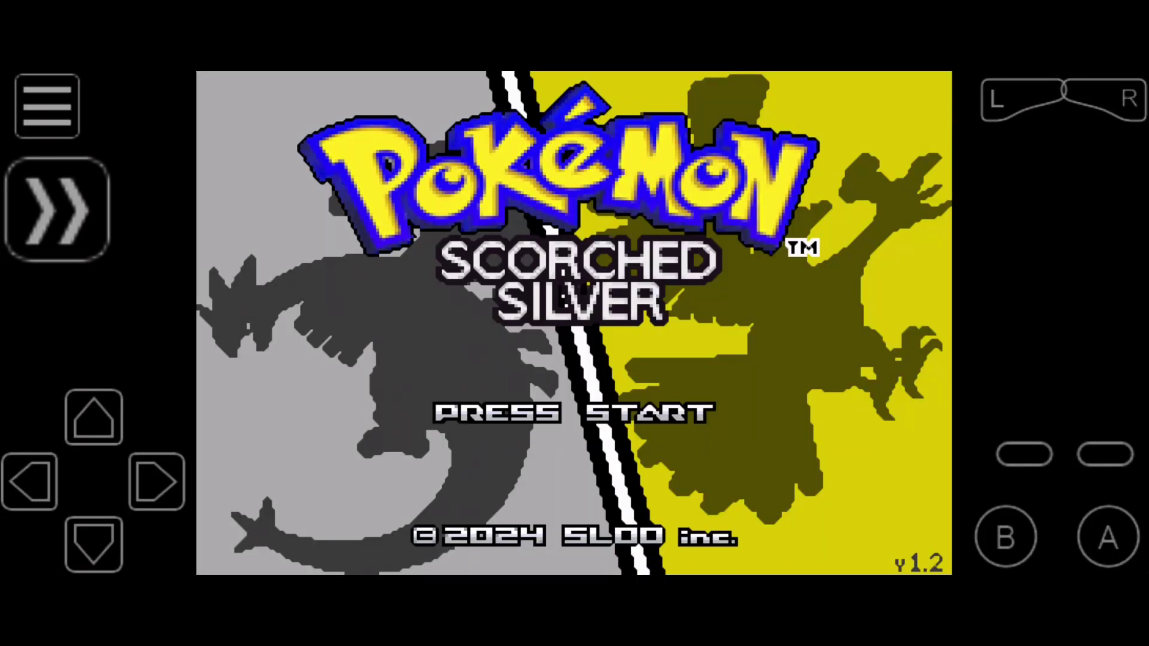
Step: Start a new game and name the player TERRY
key("XF86AudioLowerVolume")
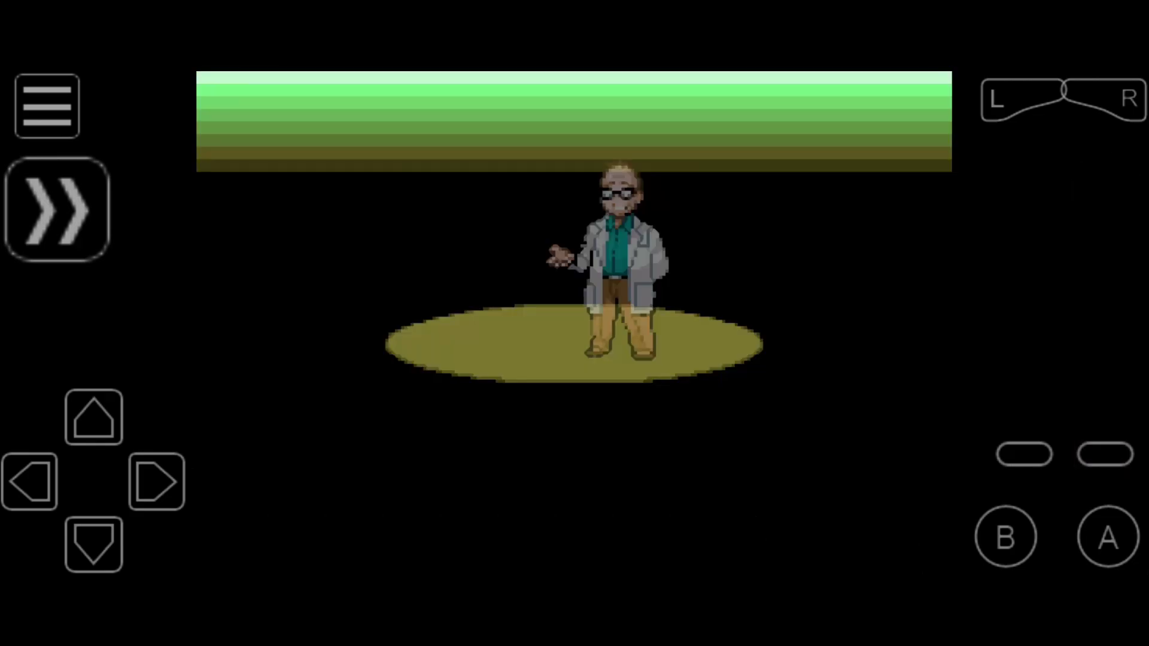
key("Return")
key("Return")
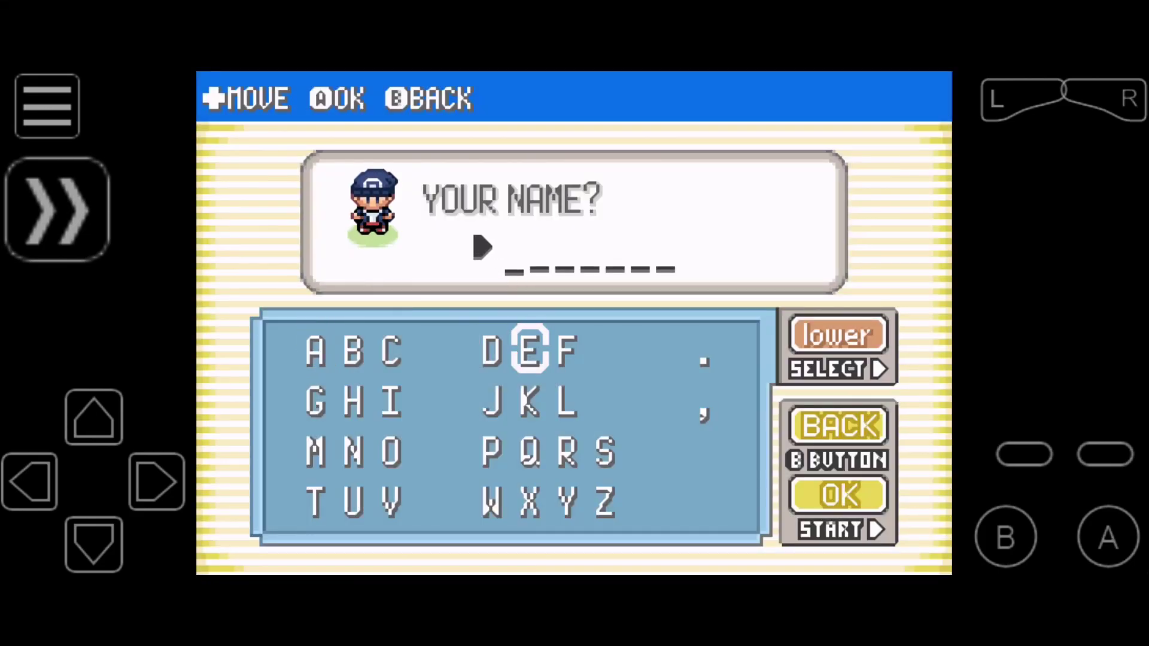
key("Right")
key("Right")
key("Return")
key("Return")
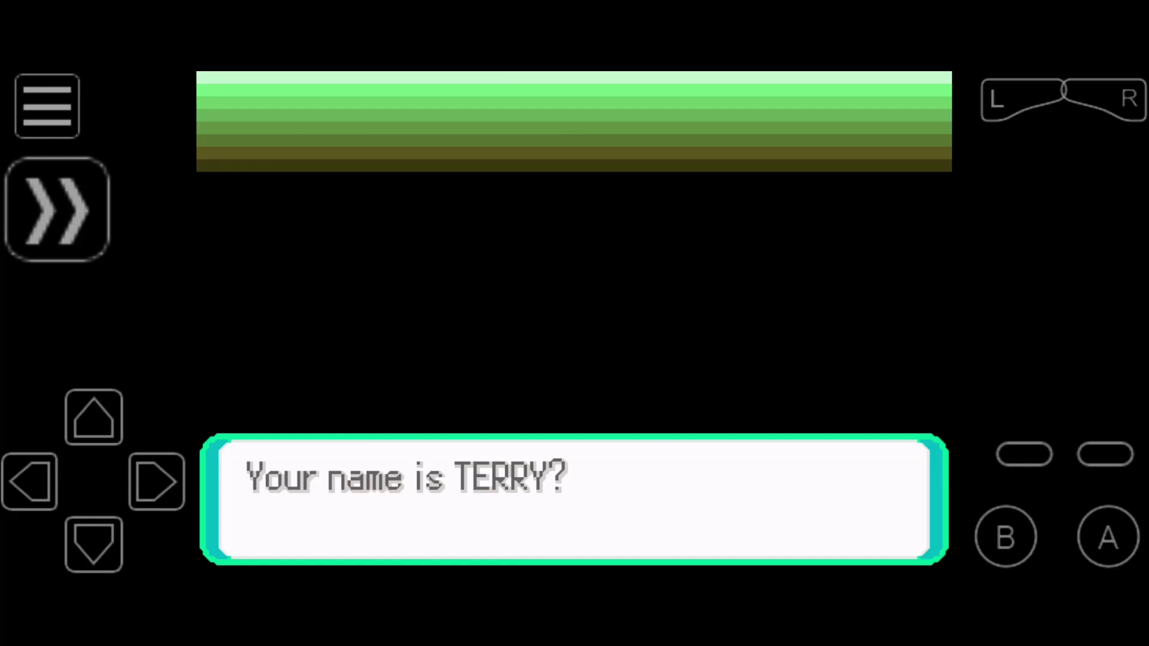
key("Return")
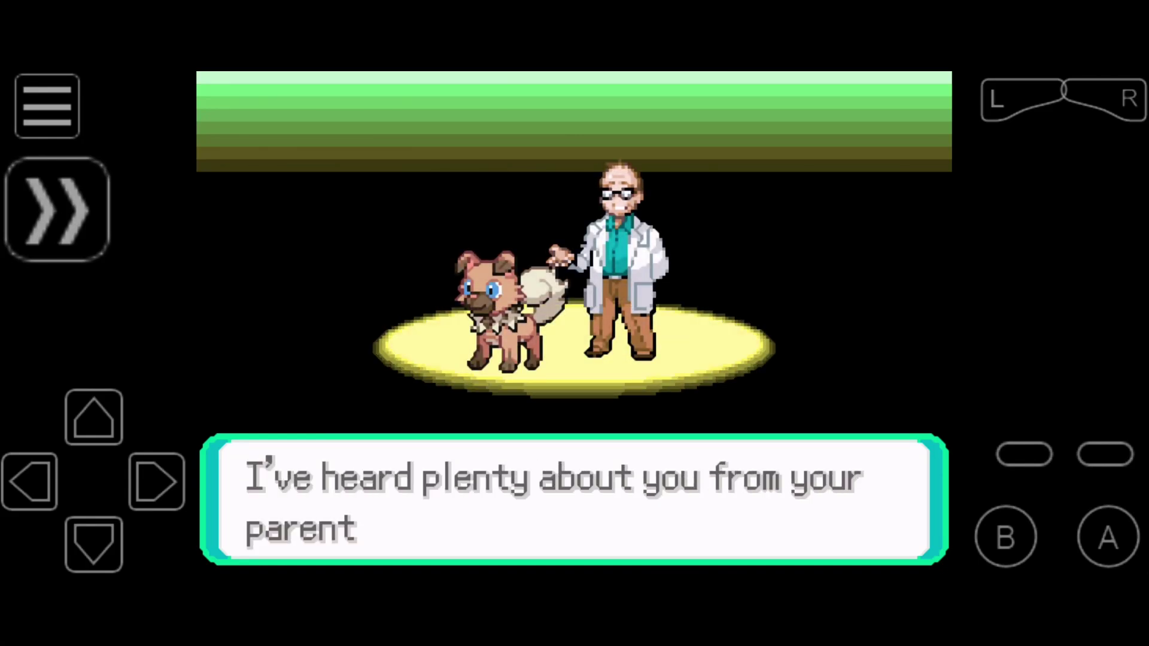